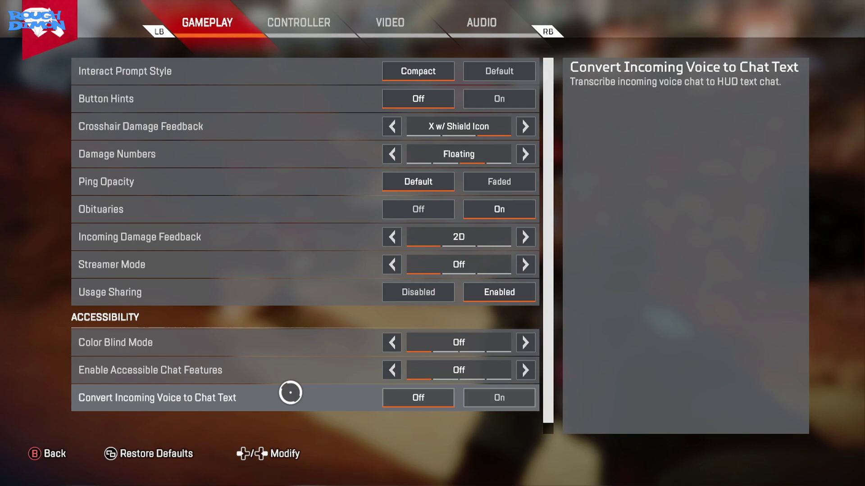
Open the controller button layout presets and choose the Default preset
key(e)
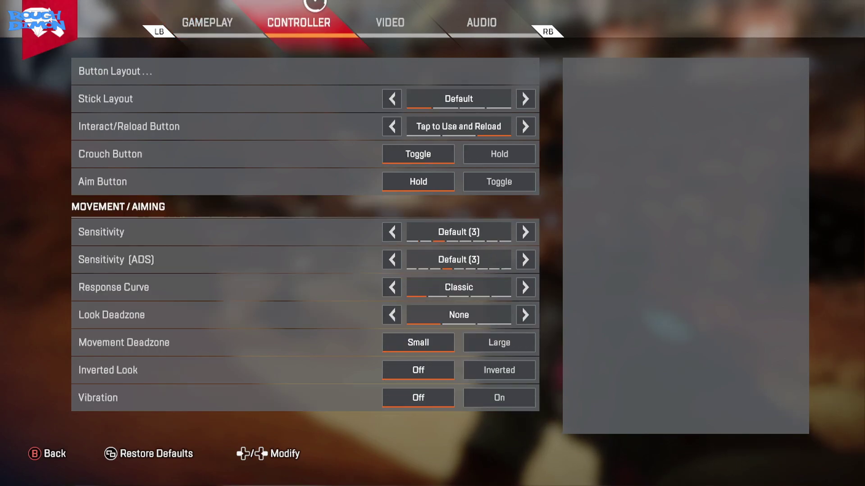
click(315, 68)
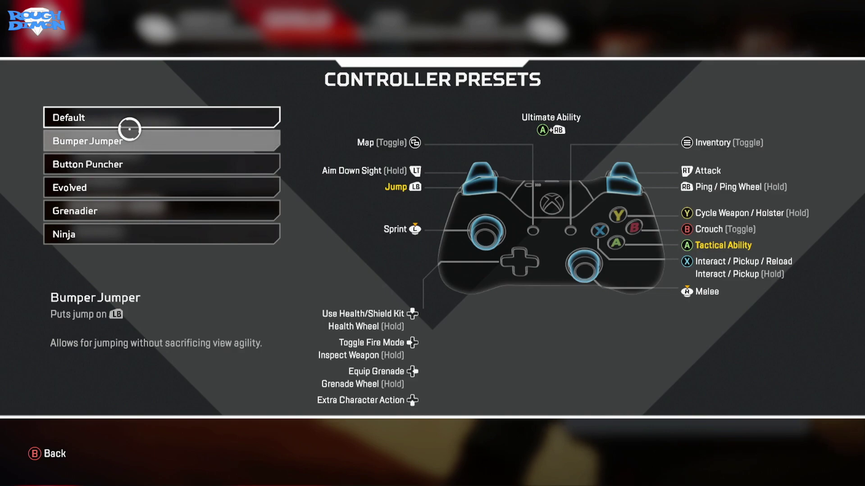
click(130, 111)
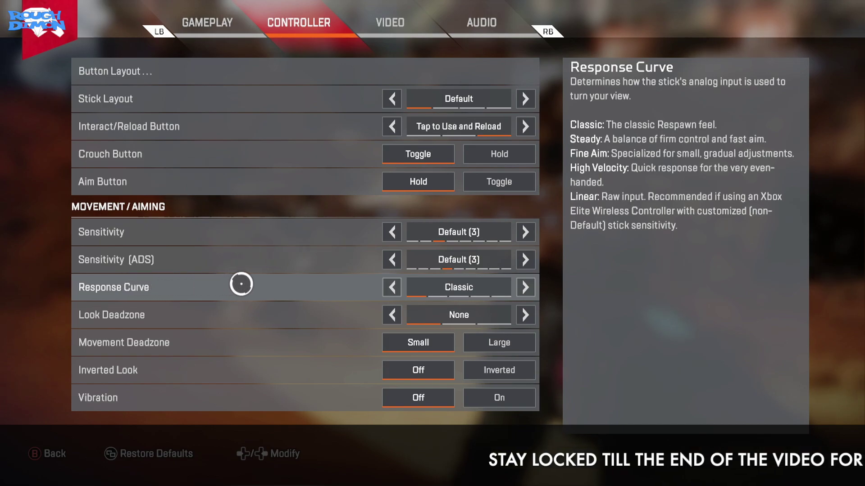
Step through all the Response Curve options up to Linear and back, and set the curve to Steady
key(Right)
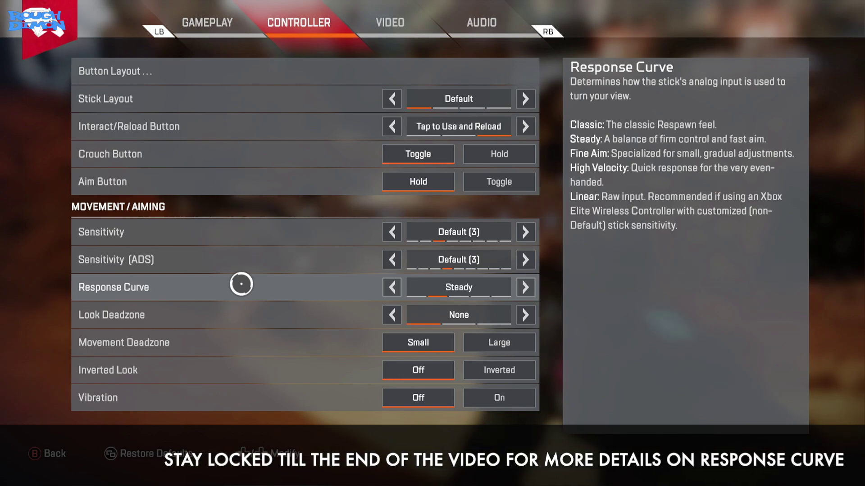
key(Right)
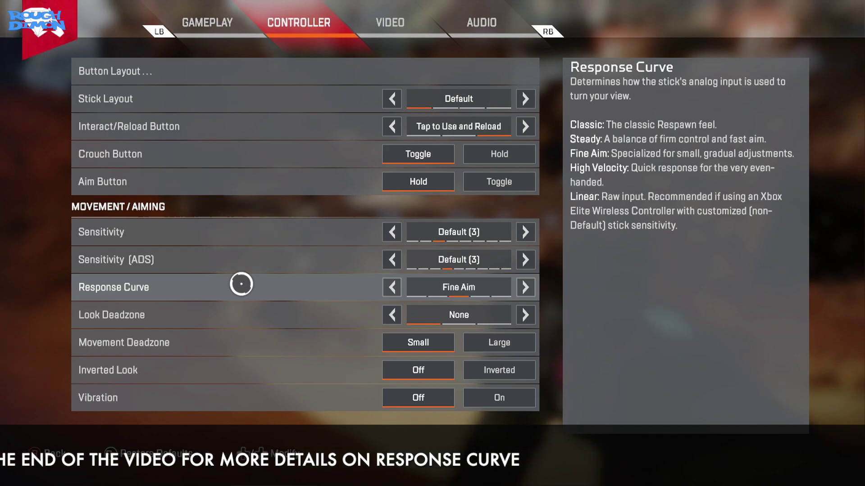
key(Right)
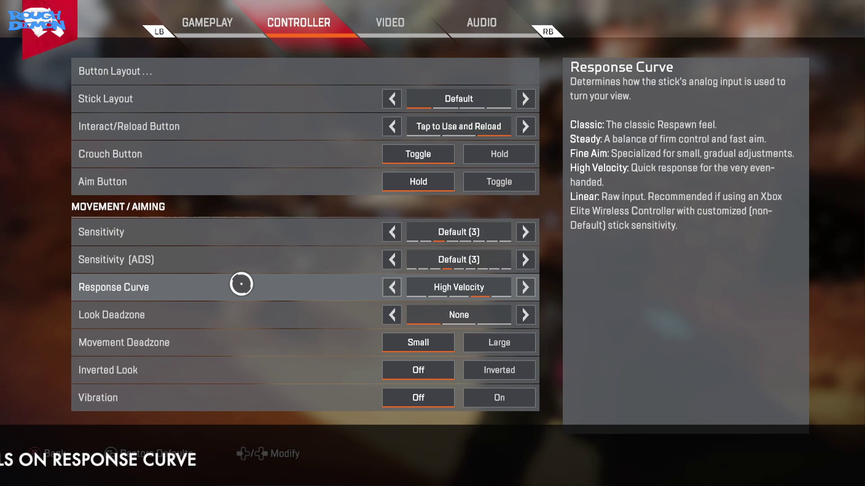
key(Right)
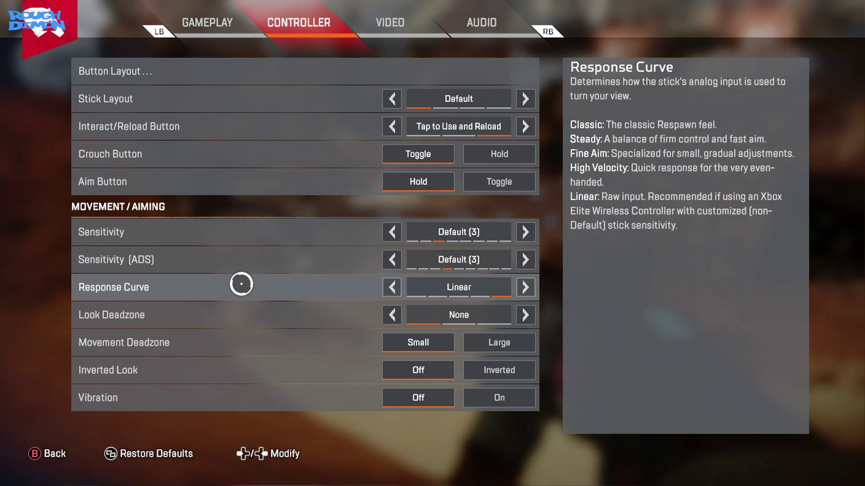
key(Left)
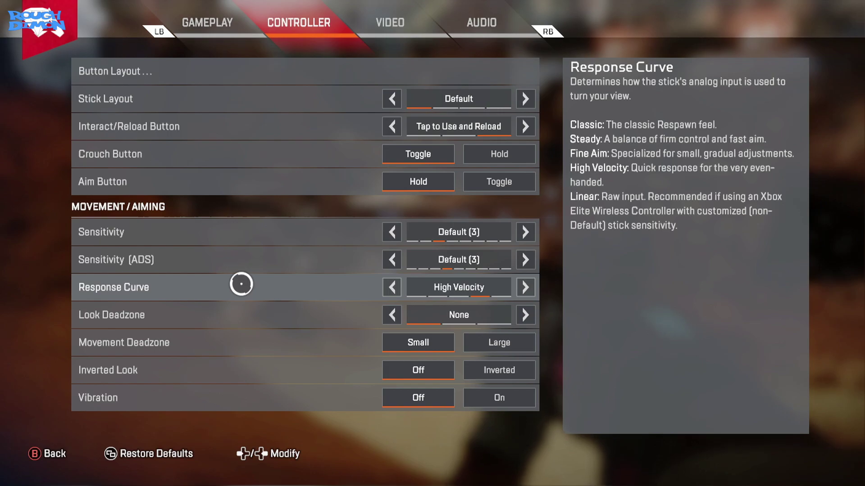
key(Left)
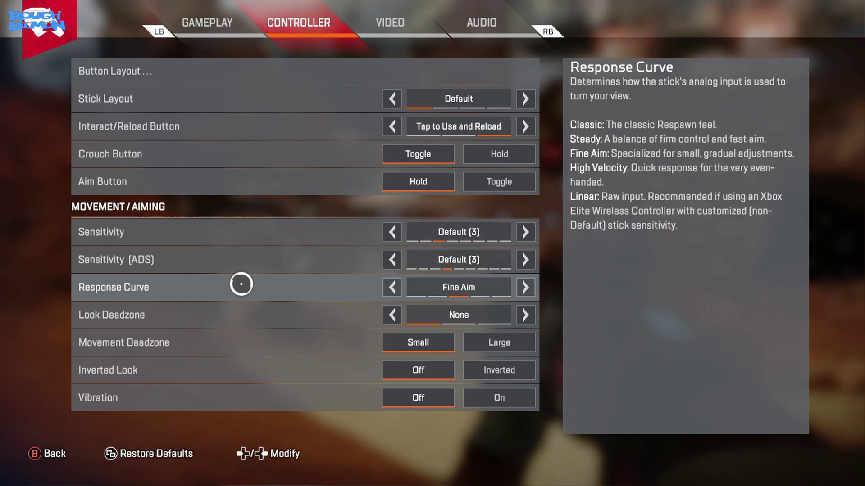
key(Left)
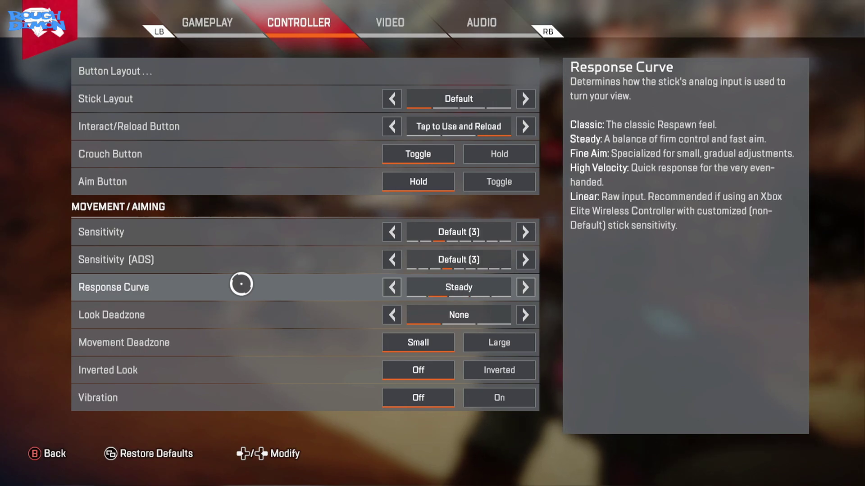
key(Left)
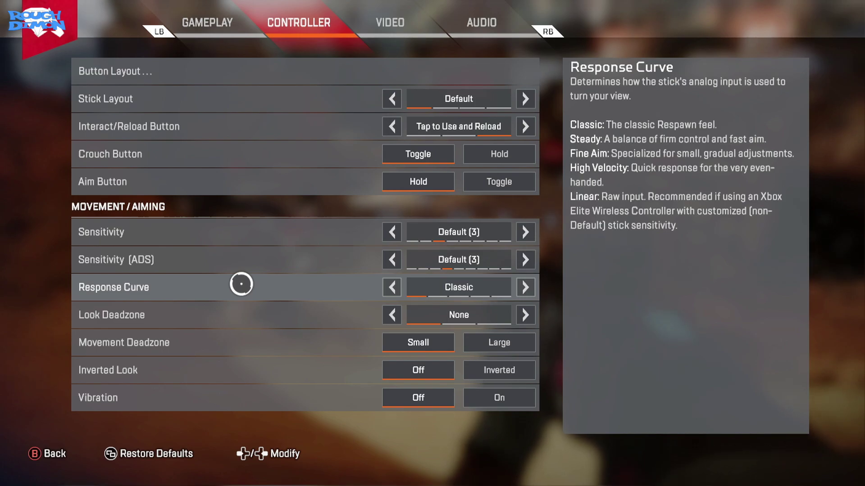
key(Right)
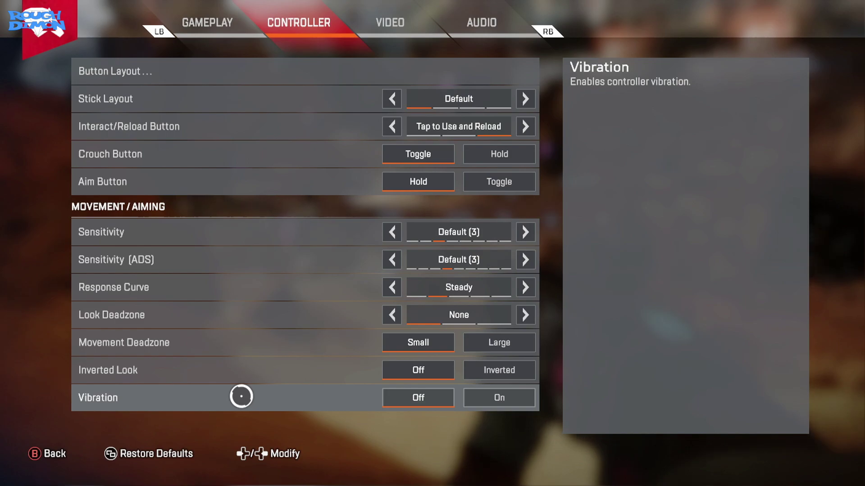
Set the video Field of View to 110, apply it, and check the view in the game by aiming down sights
click(413, 14)
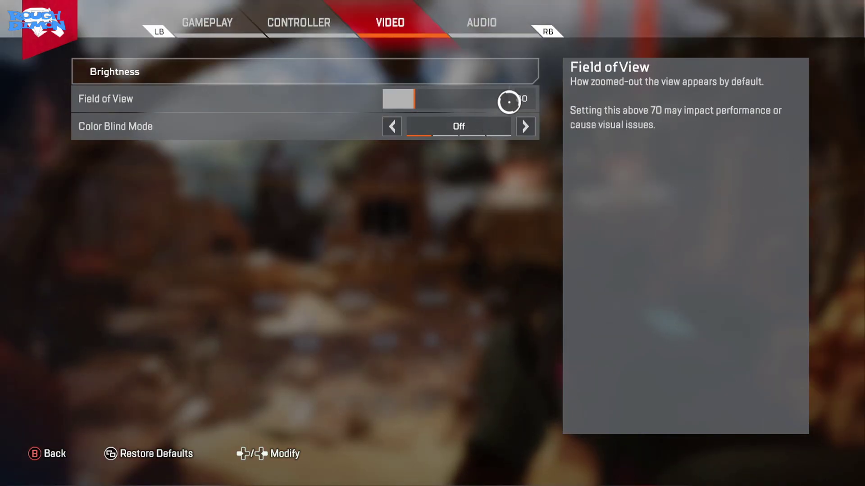
drag(499, 100, 525, 100)
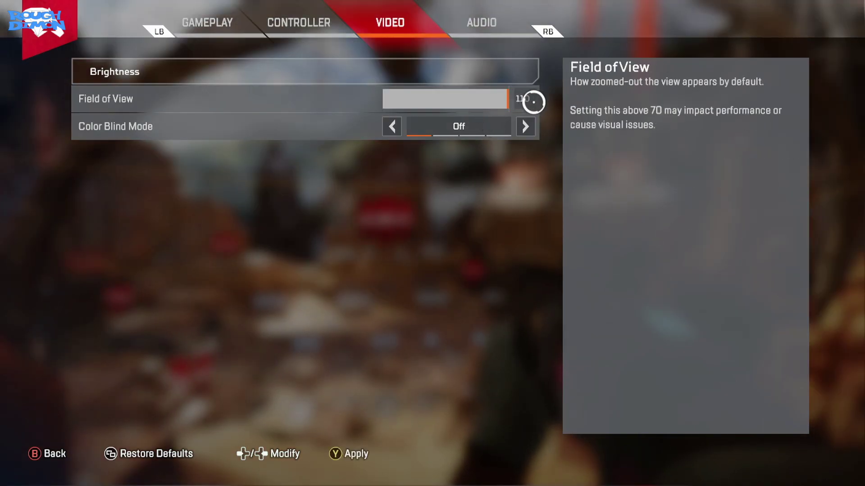
key(space)
key(Escape)
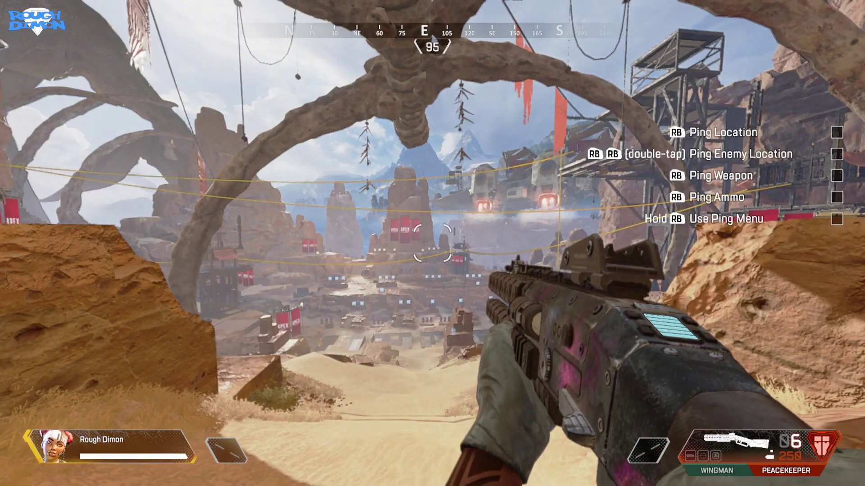
right_click(432, 243)
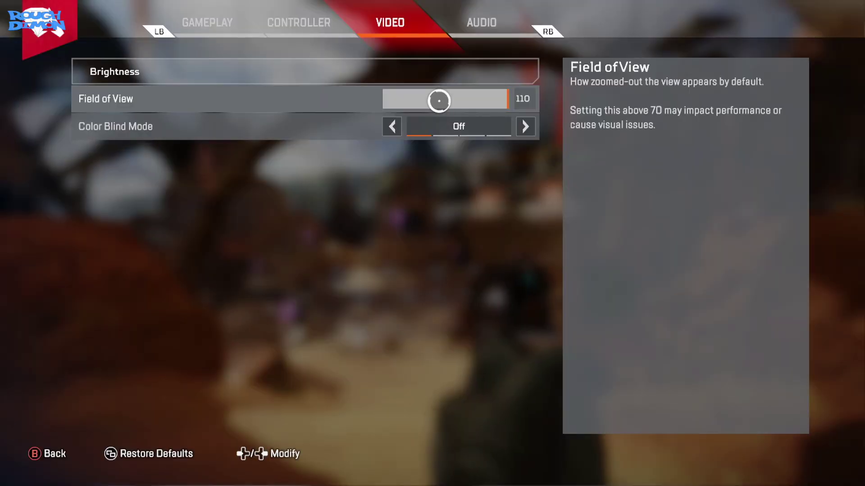
Set the Field of View to 80, apply it, and check the view in the game by aiming the Wingman
key(Left)
key(Left)
key(Left)
key(Left)
key(Left)
key(Left)
key(Left)
key(Left)
key(Left)
key(Left)
key(Left)
key(Left)
key(Left)
key(Left)
key(Left)
key(Left)
key(Left)
key(Left)
key(Left)
key(Left)
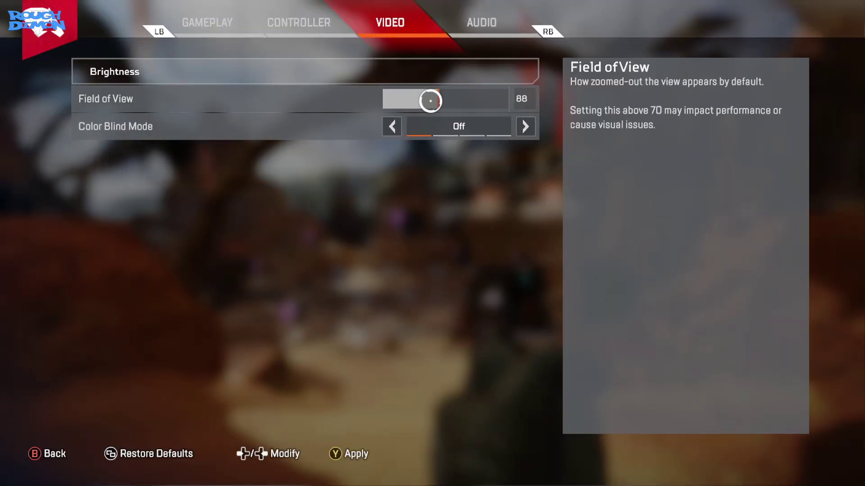
key(Left)
key(Left)
key(Left)
key(Left)
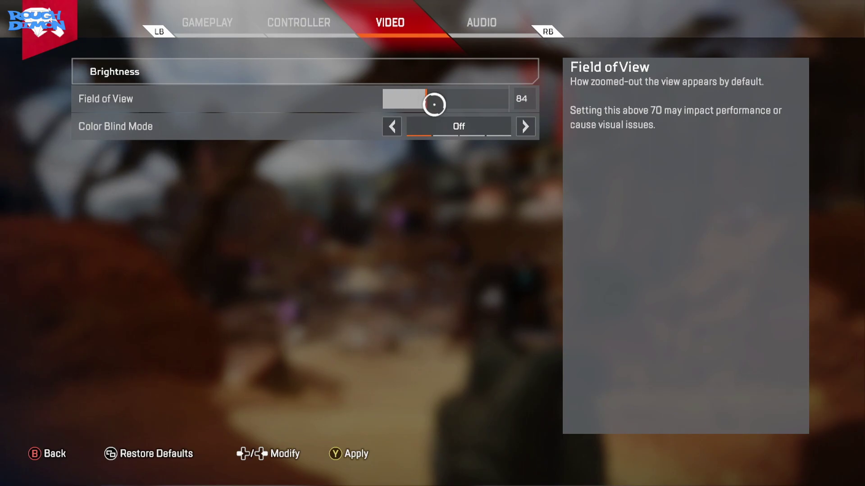
key(Left)
key(Left)
key(Left)
key(Left)
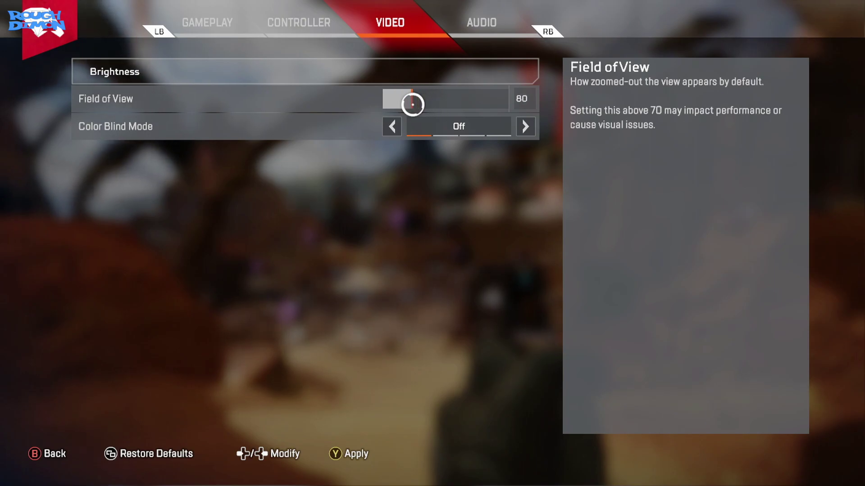
key(space)
key(Escape)
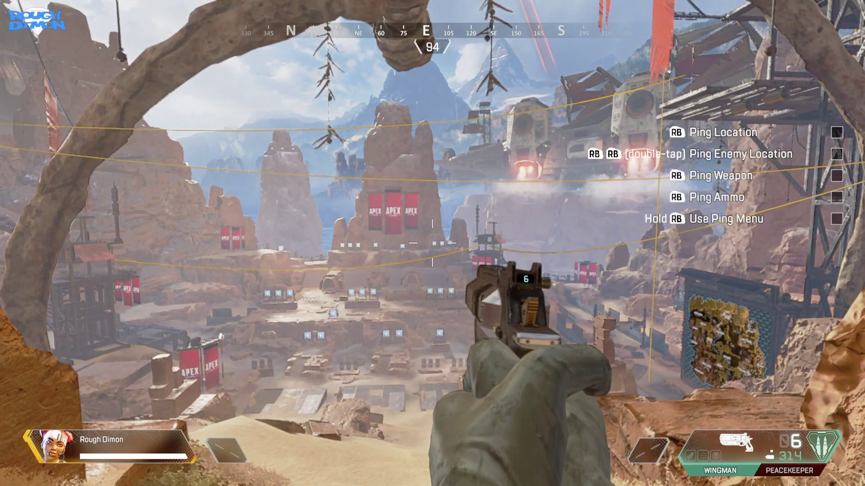
right_click(433, 244)
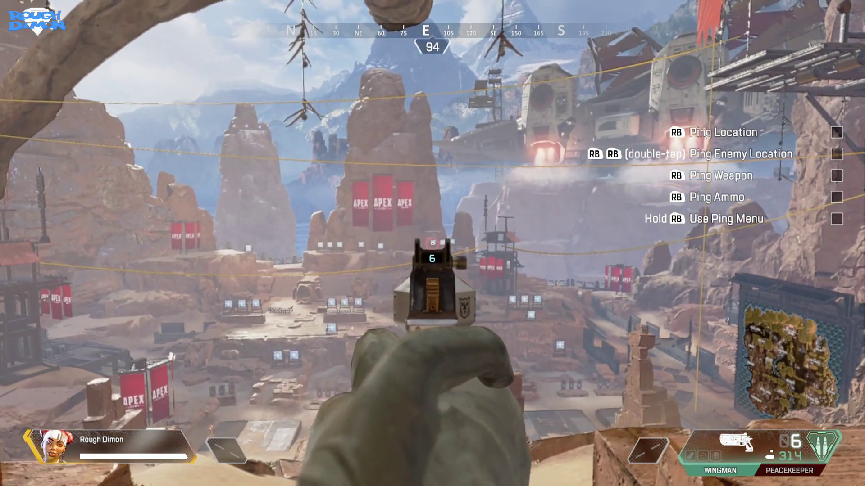